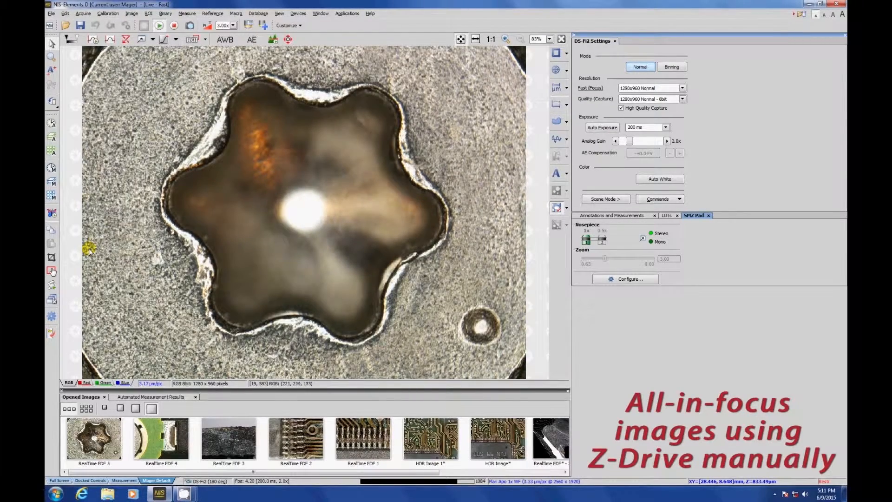
# Capture an all-in-focus image of the star-shaped recess with manual RealTime EDF, keeping Create Z-Map enabled, and finish the acquisition.
pyautogui.click(344, 14)
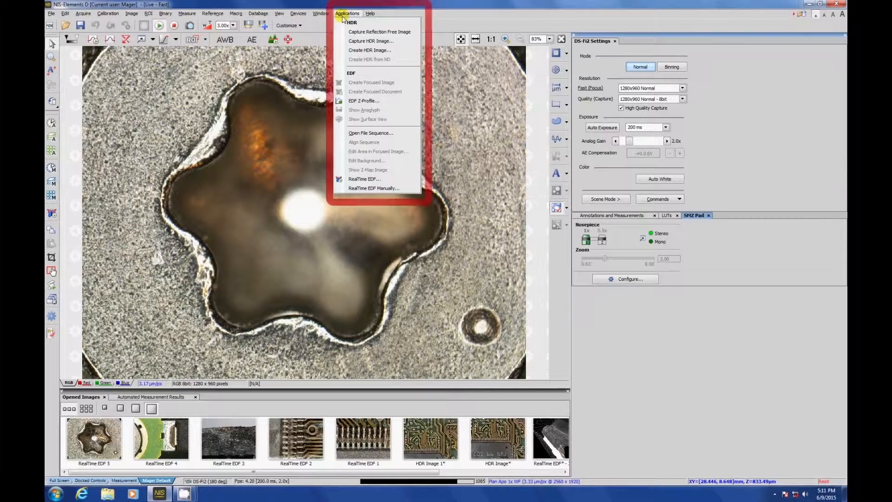
pyautogui.click(364, 189)
pyautogui.moveTo(324, 194); pyautogui.dragTo(646, 201)
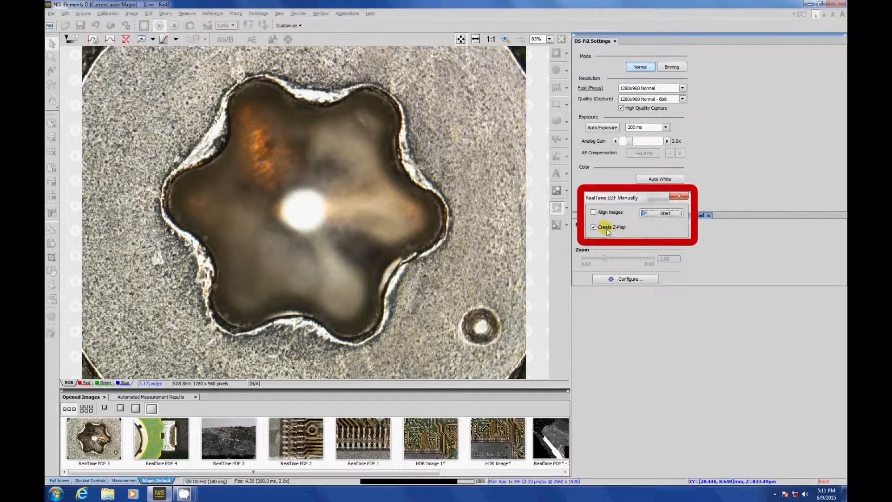
pyautogui.click(652, 213)
pyautogui.click(653, 213)
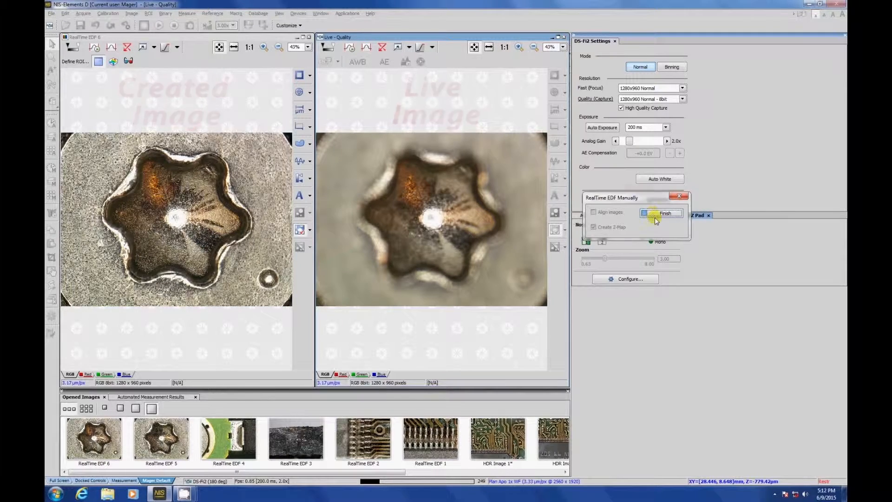
pyautogui.click(665, 213)
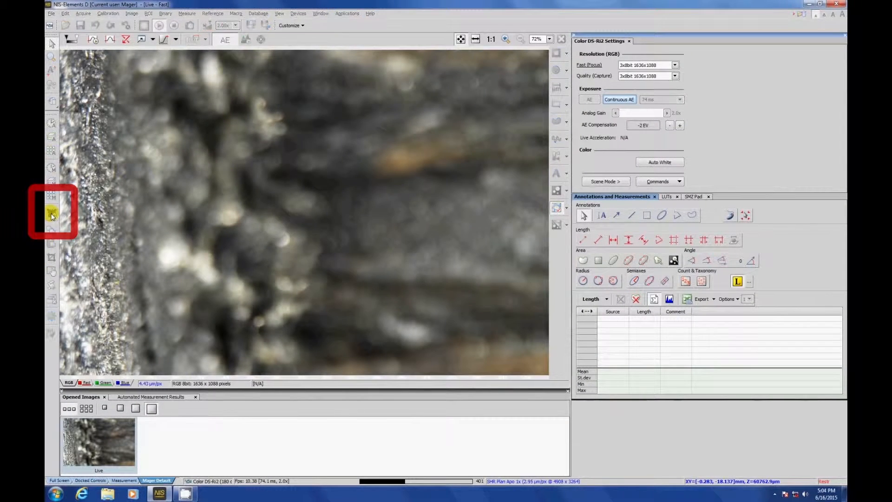
# Run RealTime EDF without HDR using a Z range from 61116.62 µm at the top to 57846.10 µm at the bottom.
pyautogui.click(51, 215)
pyautogui.moveTo(300, 108); pyautogui.dragTo(618, 157)
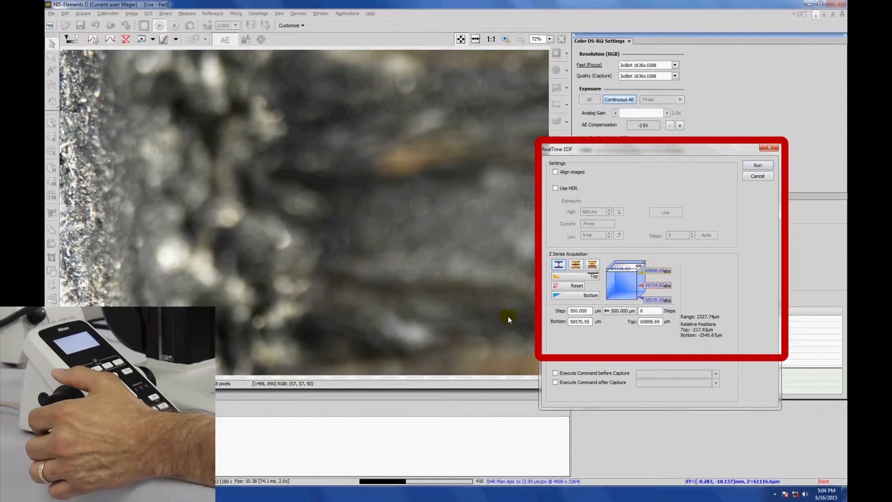
pyautogui.click(567, 276)
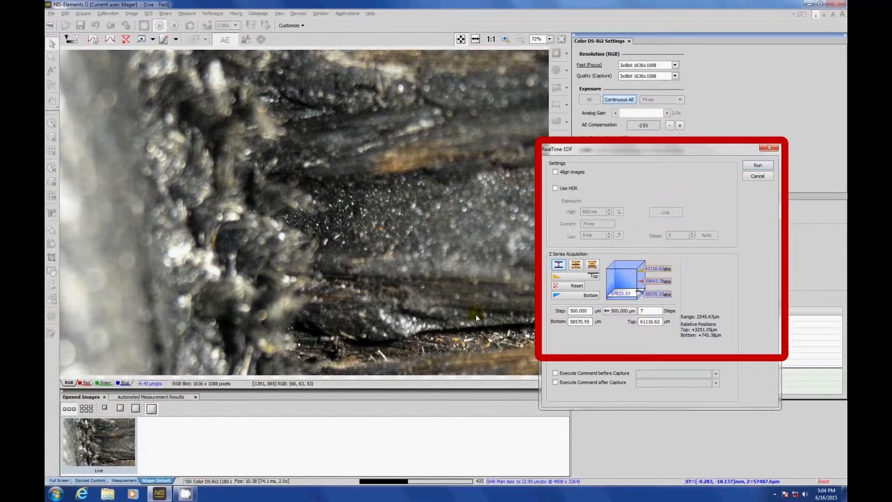
pyautogui.click(560, 297)
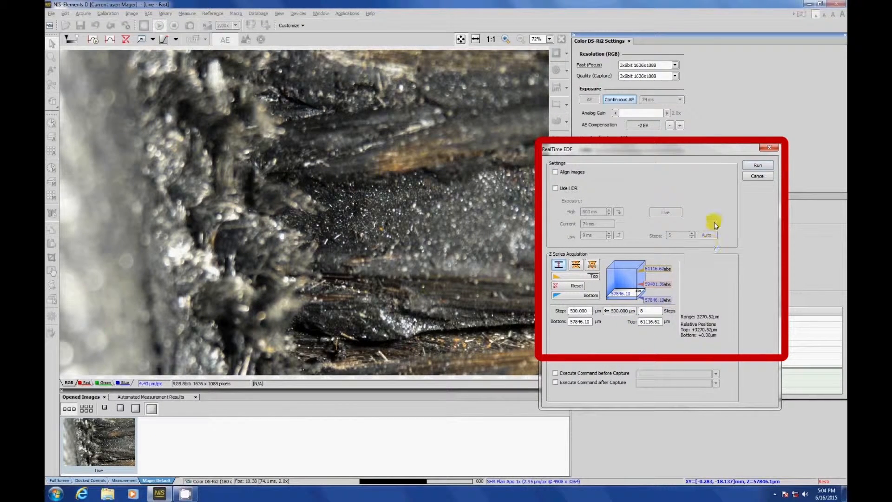
pyautogui.click(758, 167)
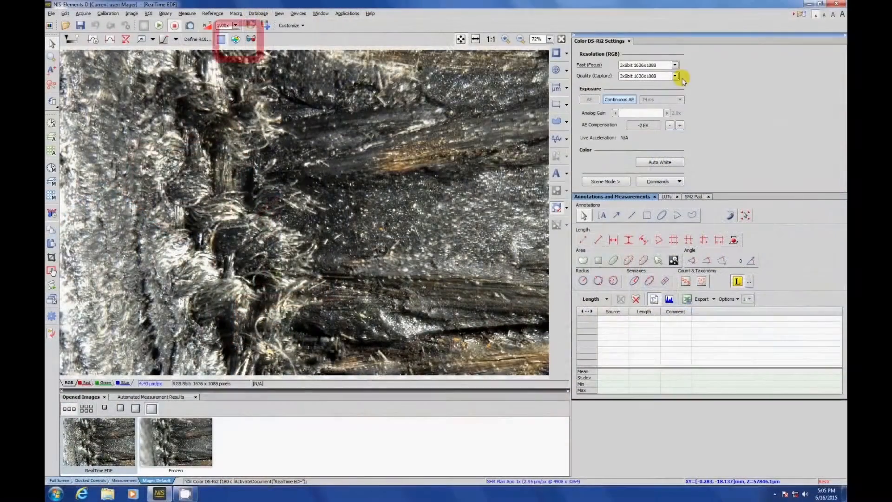
# Show the focused image as a 3D surface view, rotate the model and take 3D length measurements on it.
pyautogui.click(236, 39)
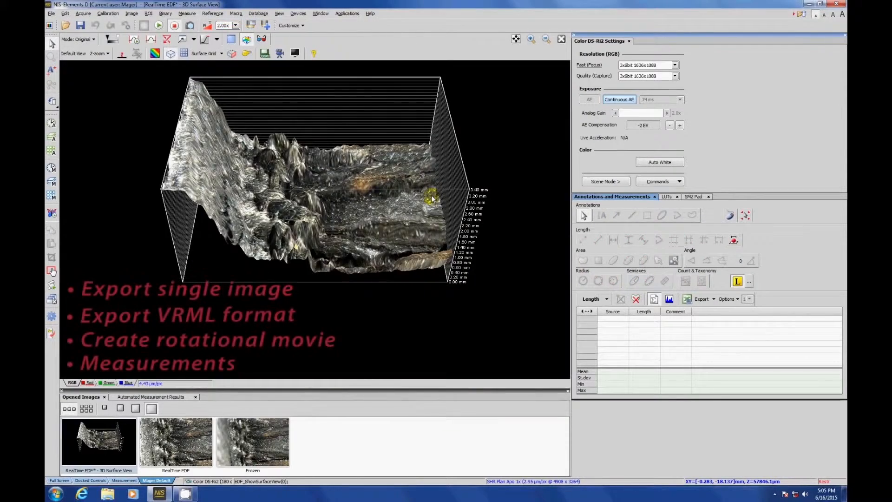
pyautogui.moveTo(432, 200); pyautogui.dragTo(370, 207)
pyautogui.moveTo(173, 178); pyautogui.dragTo(200, 151)
pyautogui.moveTo(362, 226); pyautogui.dragTo(362, 227)
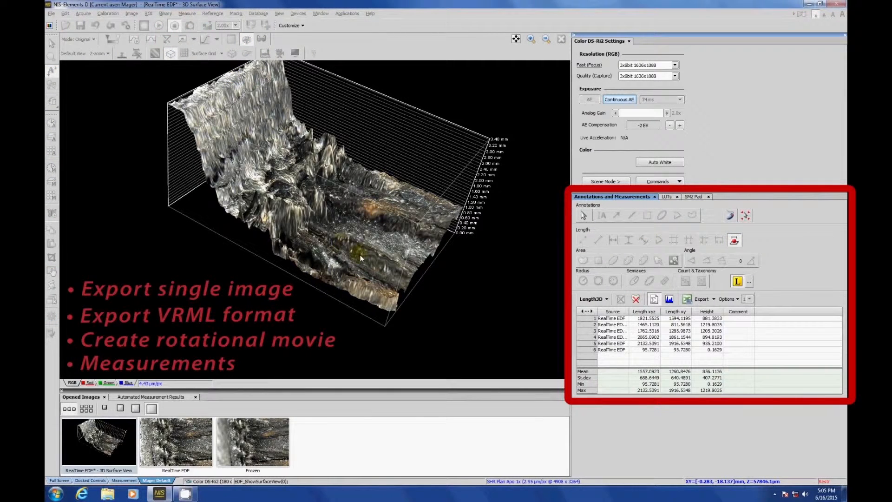
pyautogui.click(361, 259)
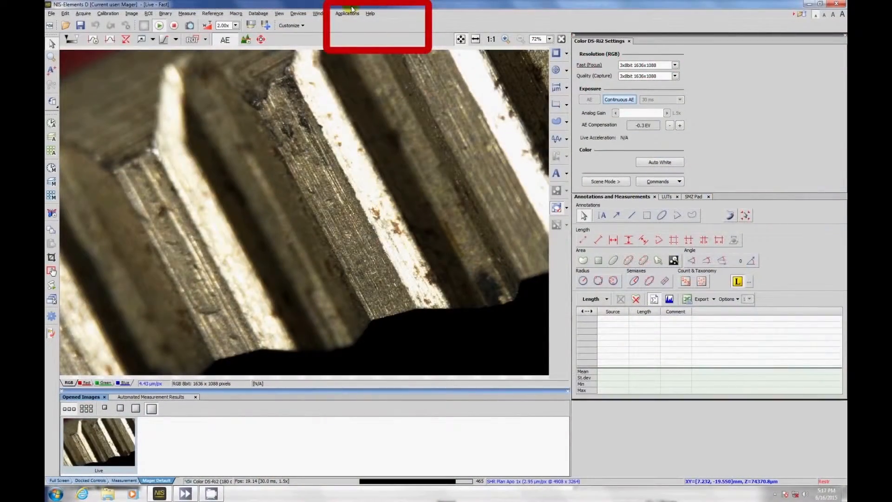
# Capture a reflection-free image of the live ridged metal sample.
pyautogui.click(348, 13)
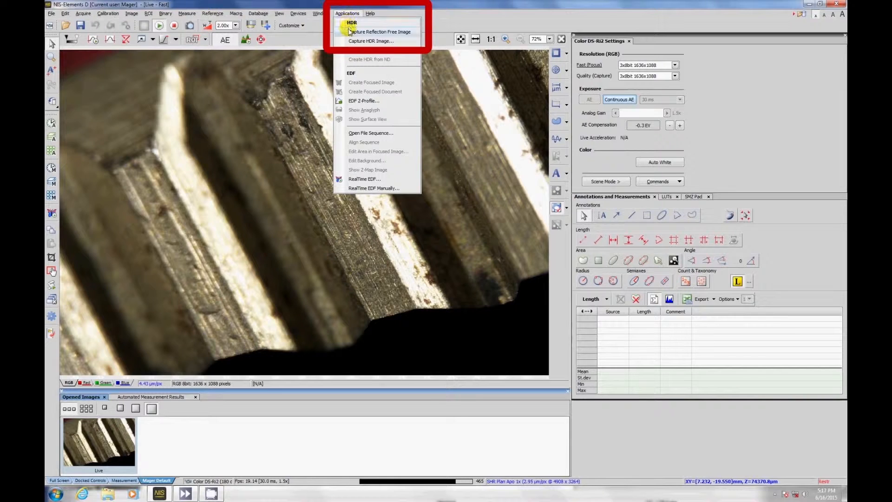
pyautogui.click(349, 32)
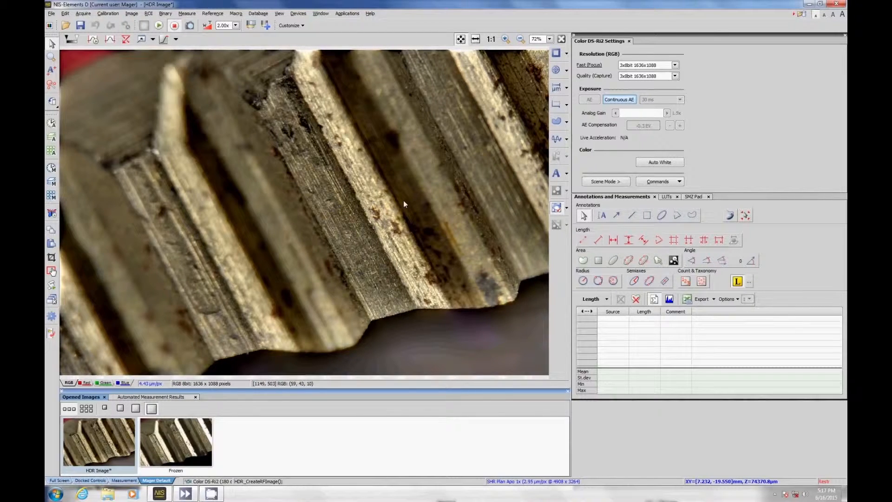
pyautogui.click(344, 14)
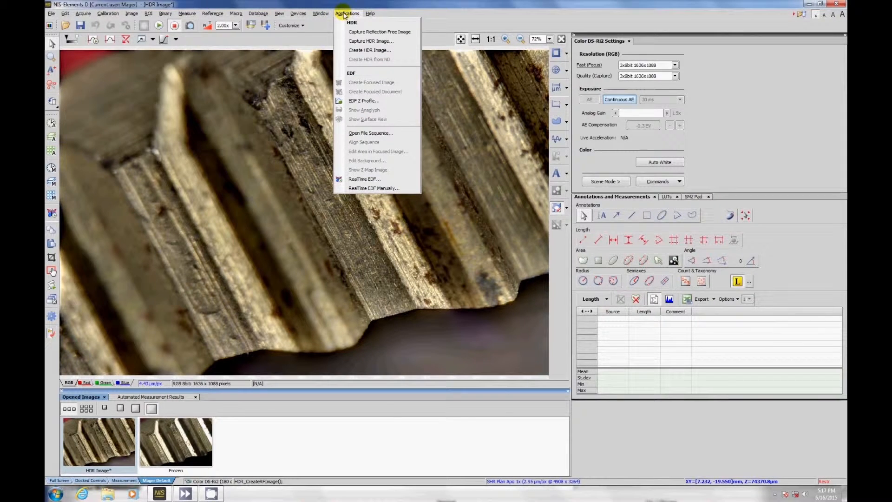
pyautogui.click(345, 15)
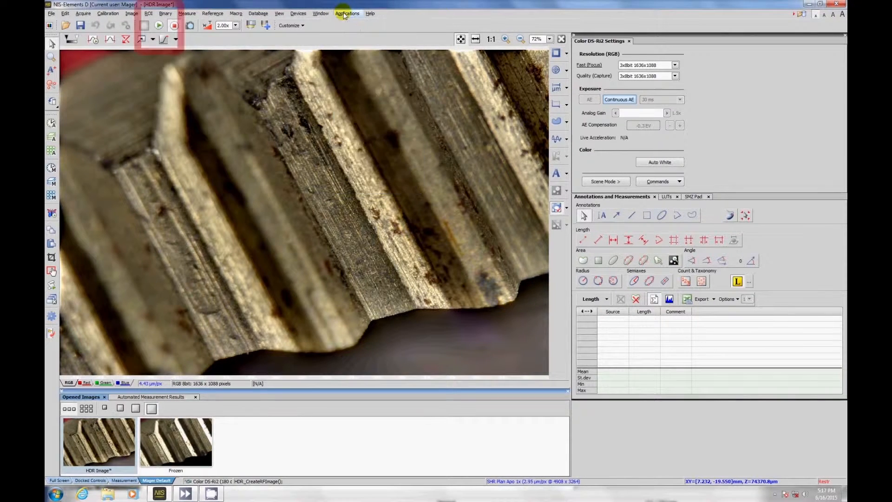
# Return to live imaging and run RealTime EDF with HDR, redefining the Z range as top 74427.70 µm and bottom 72261.03 µm.
pyautogui.click(158, 26)
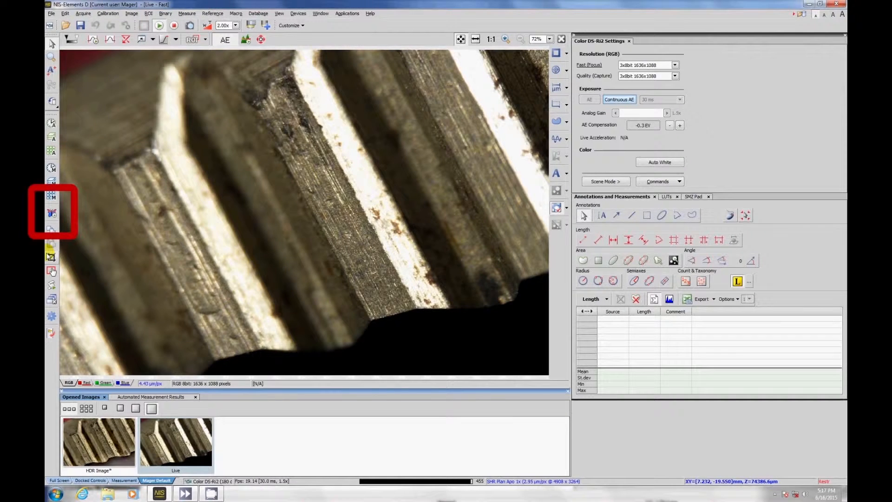
pyautogui.click(52, 213)
pyautogui.moveTo(267, 89); pyautogui.dragTo(601, 161)
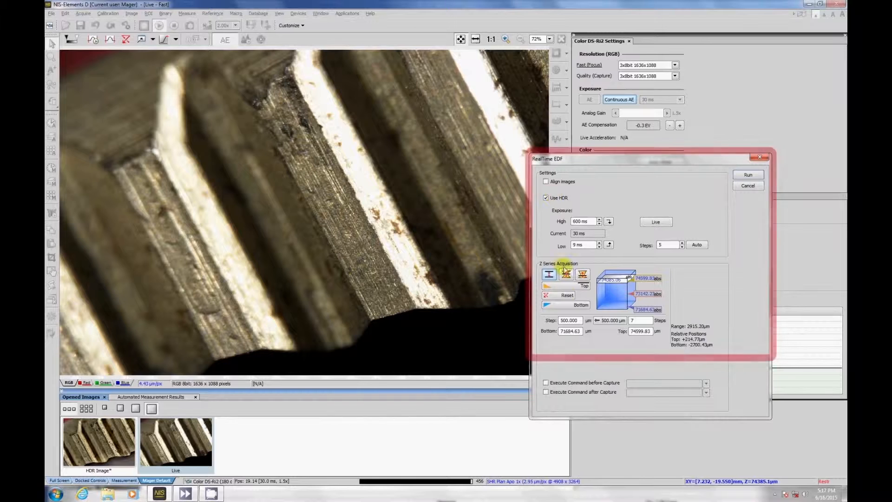
pyautogui.click(564, 297)
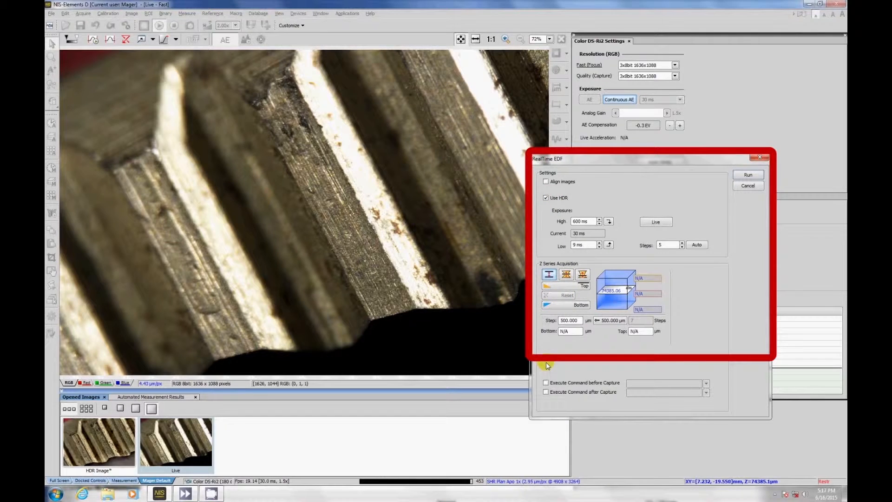
pyautogui.click(568, 286)
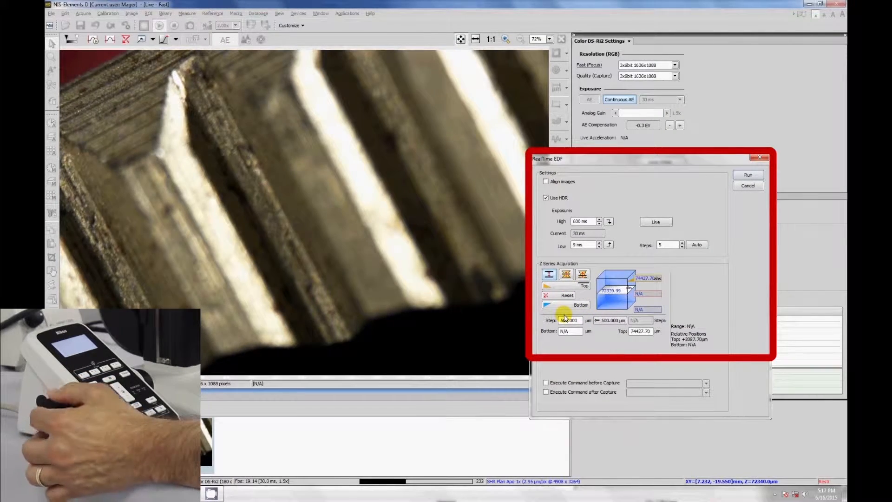
pyautogui.click(566, 306)
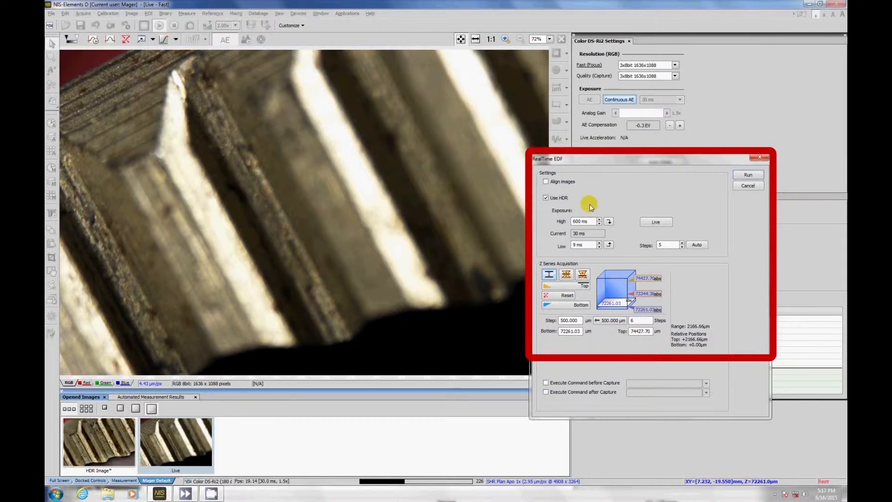
pyautogui.click(748, 176)
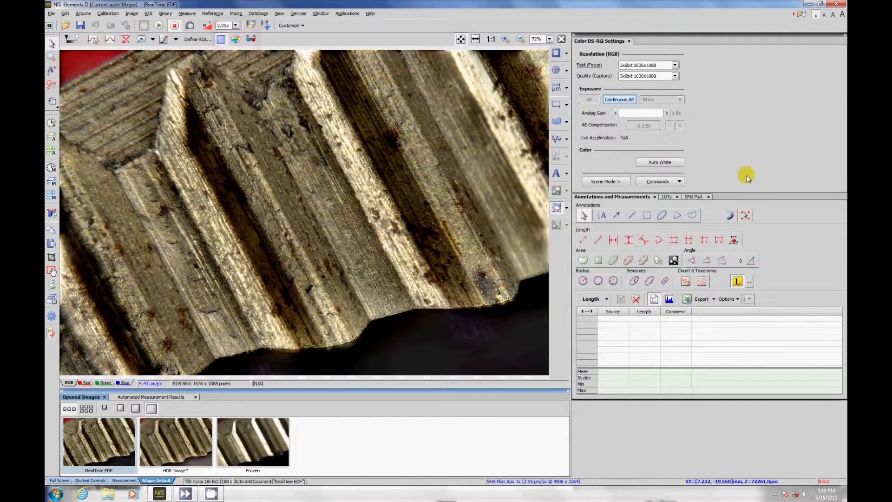
# Show the HDR focused image as a 3D surface view and open the movie timeline in recording mode.
pyautogui.click(235, 39)
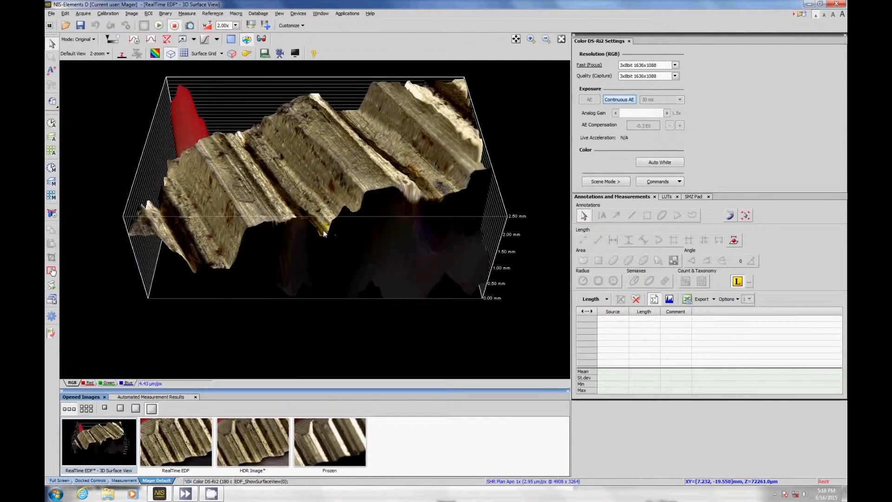
pyautogui.moveTo(324, 234); pyautogui.dragTo(468, 251)
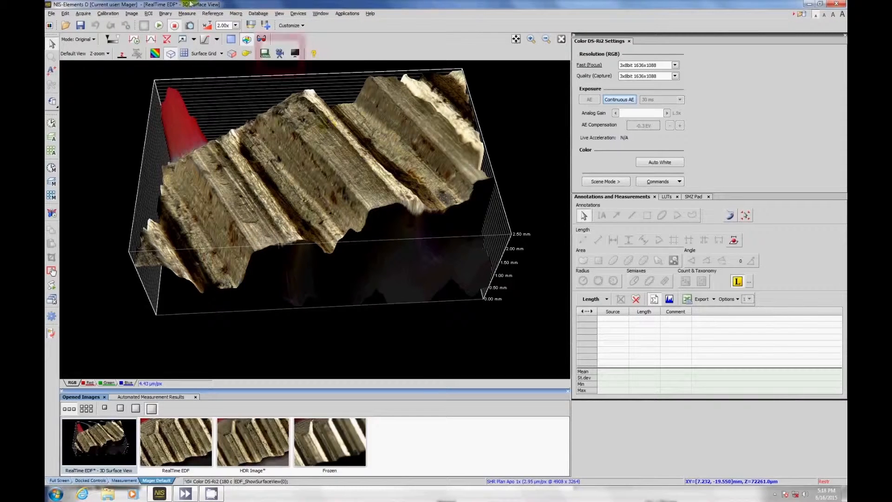
pyautogui.click(281, 54)
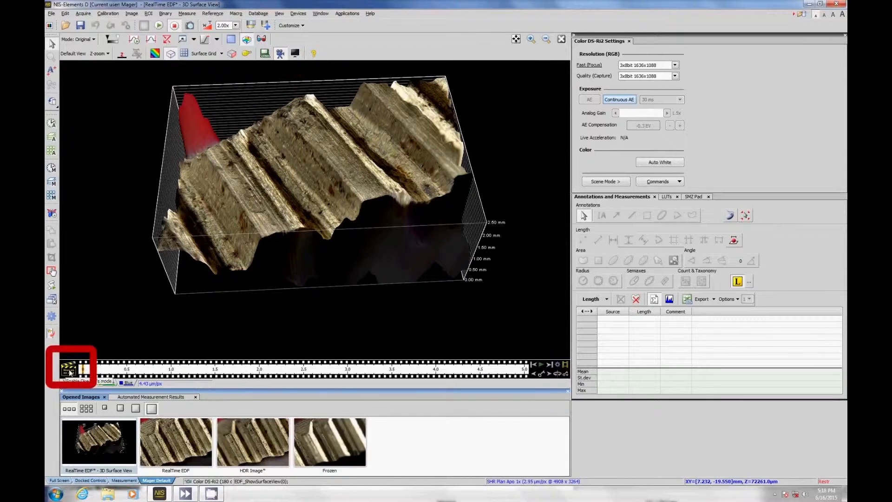
pyautogui.click(70, 371)
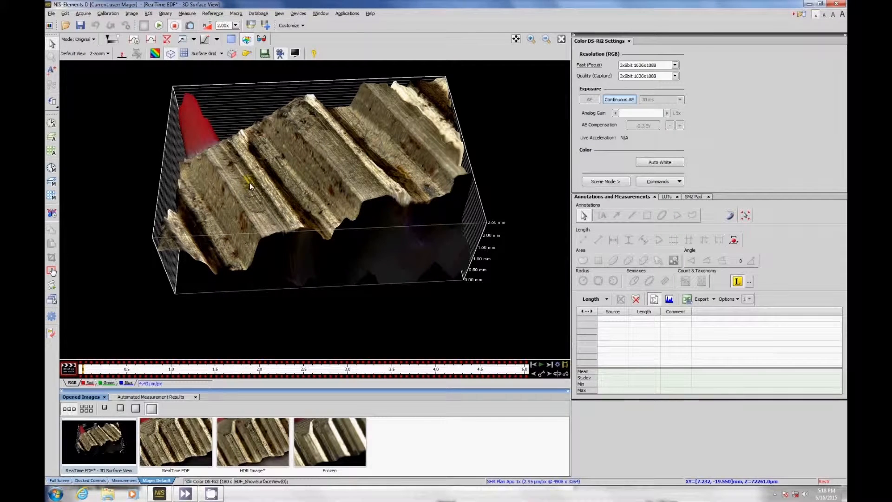
# Add movie keyframes for an enlarged view at about 1.1 s and a rotated close-up of the ridges at about 2.5 s.
pyautogui.scroll(5, 250, 183)
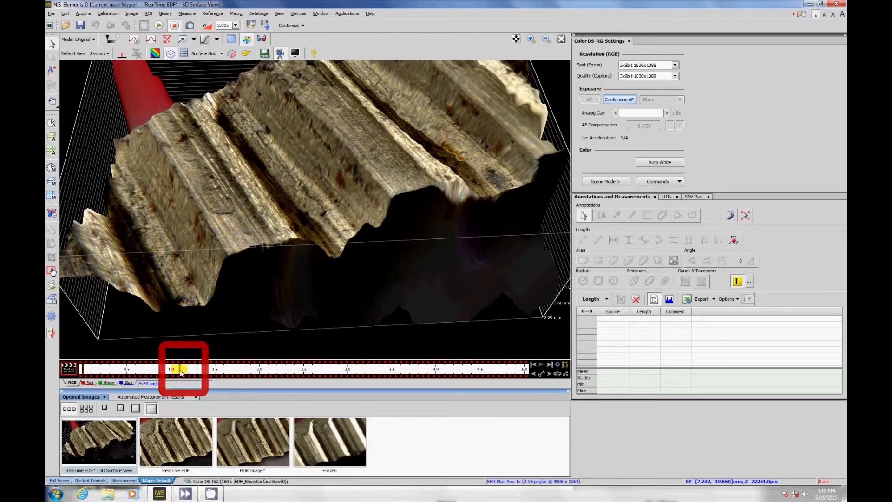
pyautogui.moveTo(362, 210); pyautogui.dragTo(294, 230)
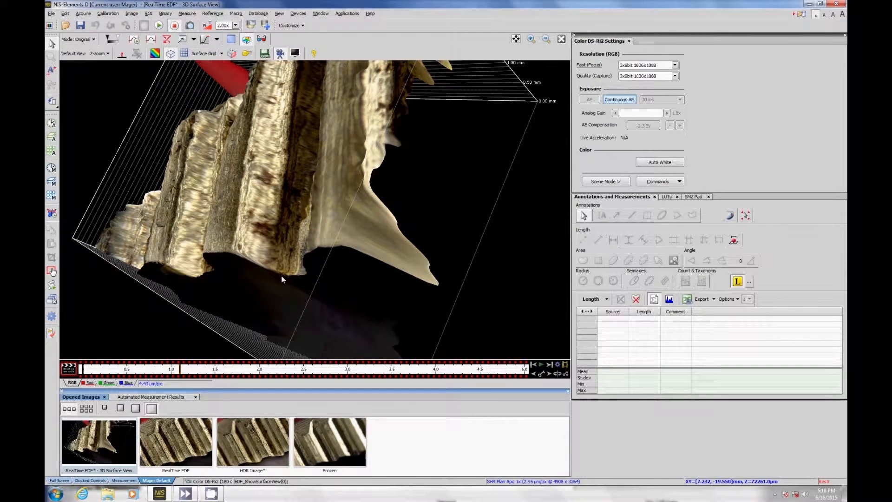
pyautogui.scroll(5, 277, 190)
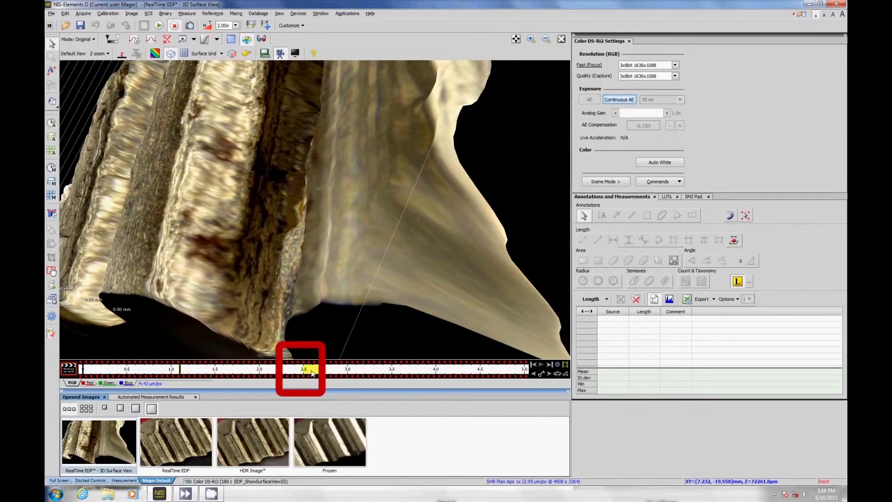
pyautogui.doubleClick(305, 370)
# Add keyframes for a zoomed-out overhead view at about 3.8 s and a rotated view at about 4.7 s, and preview the movie.
pyautogui.scroll(-6, 313, 169)
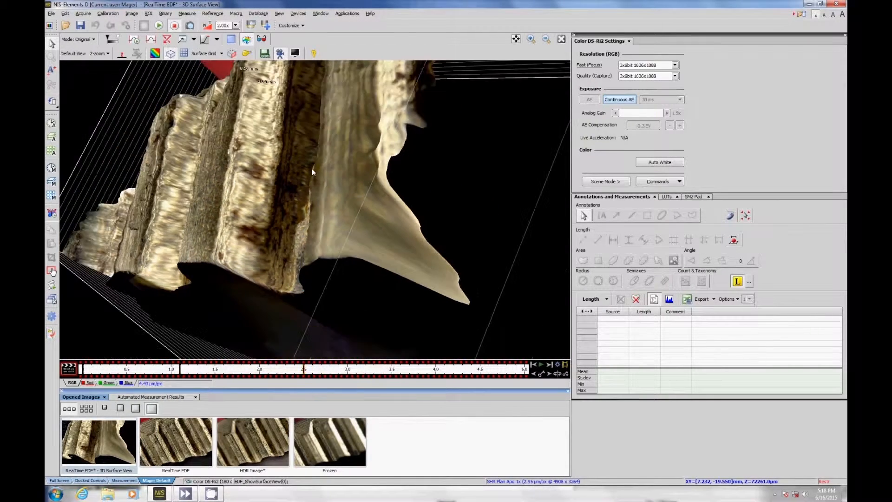
pyautogui.moveTo(311, 168); pyautogui.dragTo(392, 270)
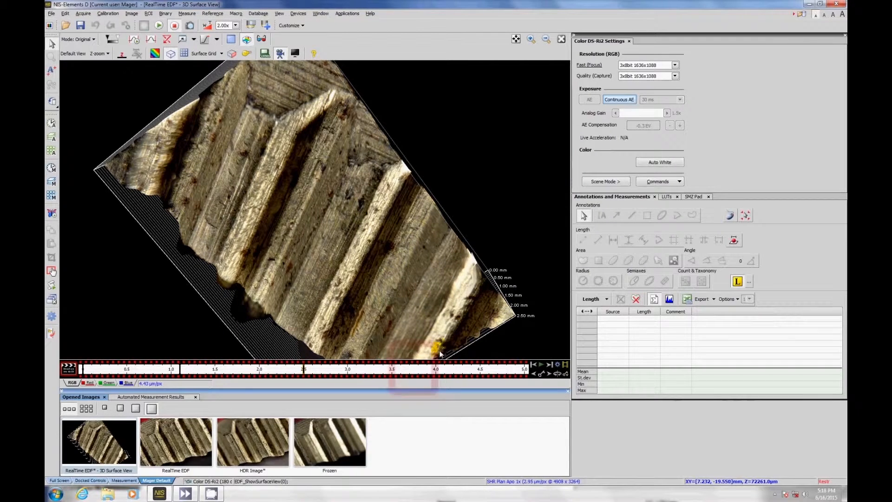
pyautogui.click(421, 371)
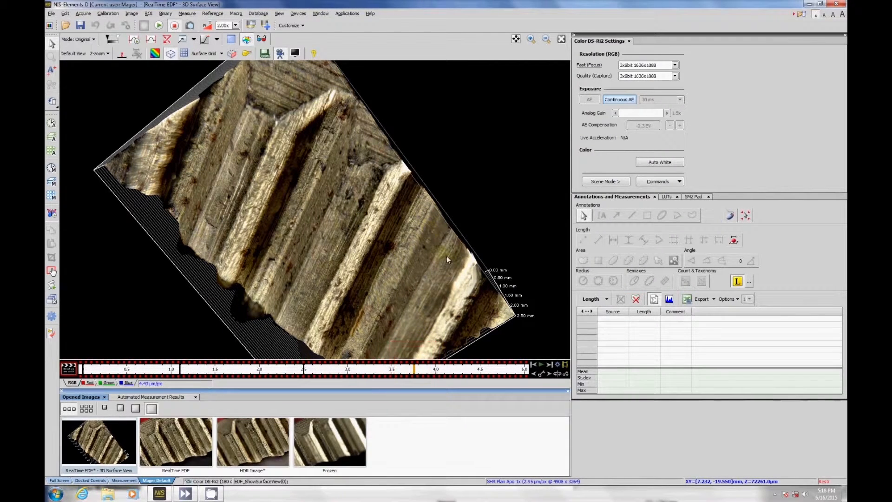
pyautogui.scroll(-5, 404, 246)
pyautogui.moveTo(396, 242); pyautogui.dragTo(301, 171)
pyautogui.scroll(2, 306, 195)
pyautogui.scroll(2, 310, 198)
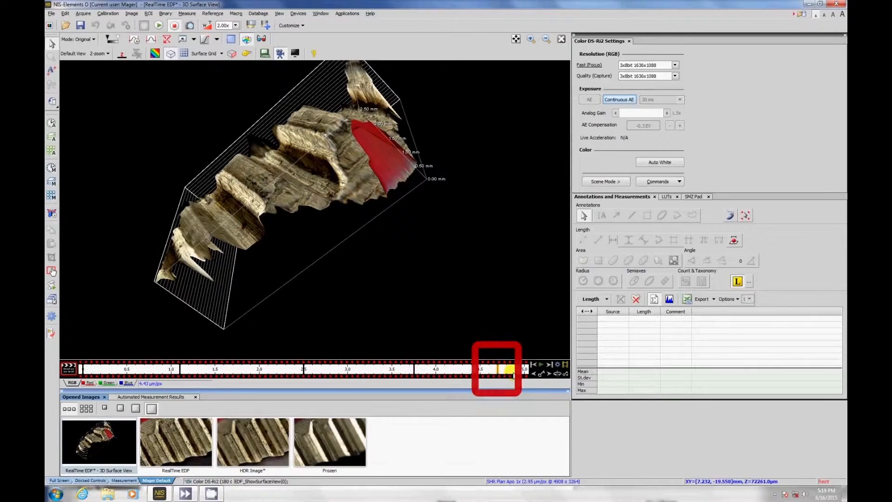
pyautogui.click(541, 365)
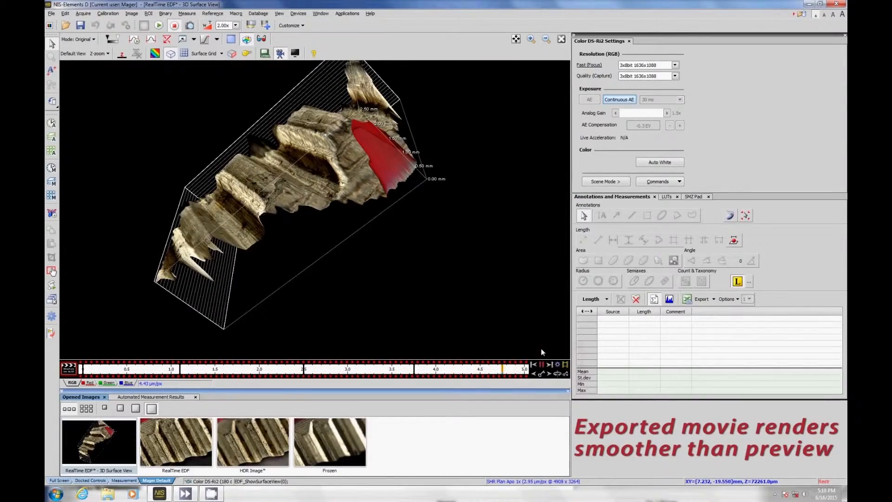
pyautogui.click(542, 365)
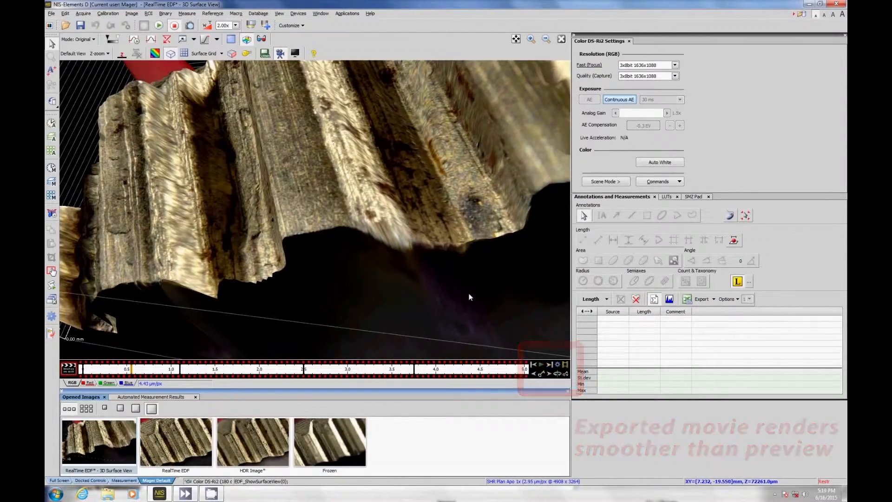